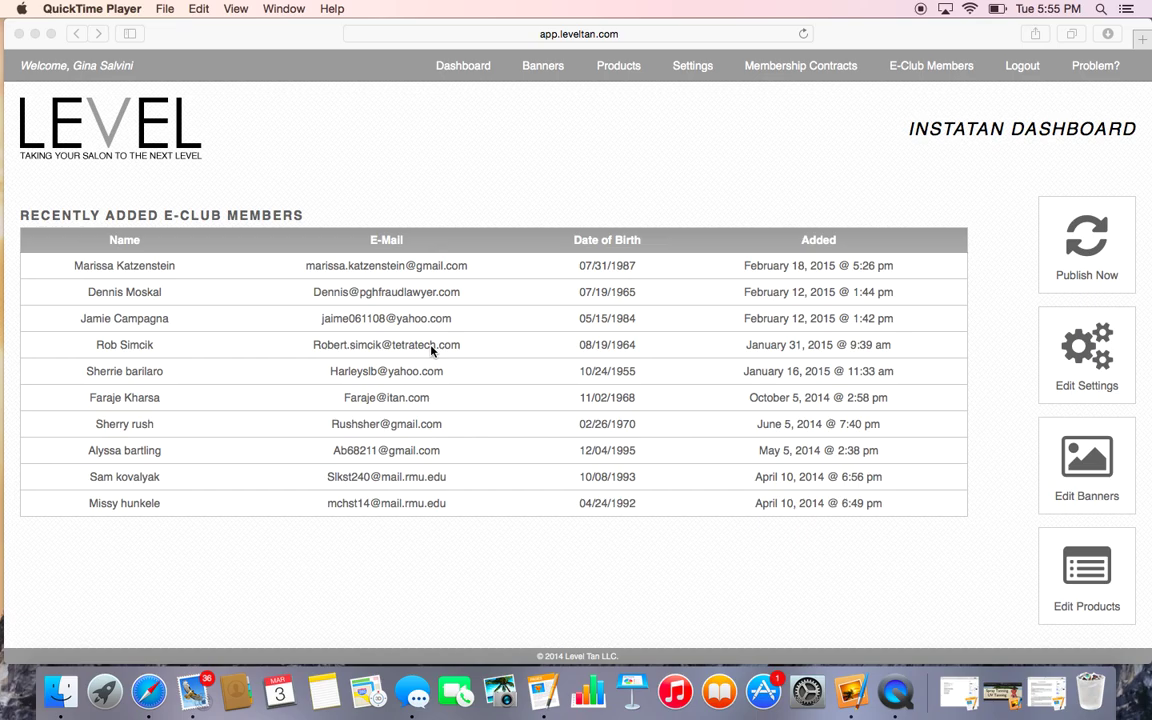
# Open the Your Levels settings page and look over the pricing table for all equipment levels.
pyautogui.click(700, 68)
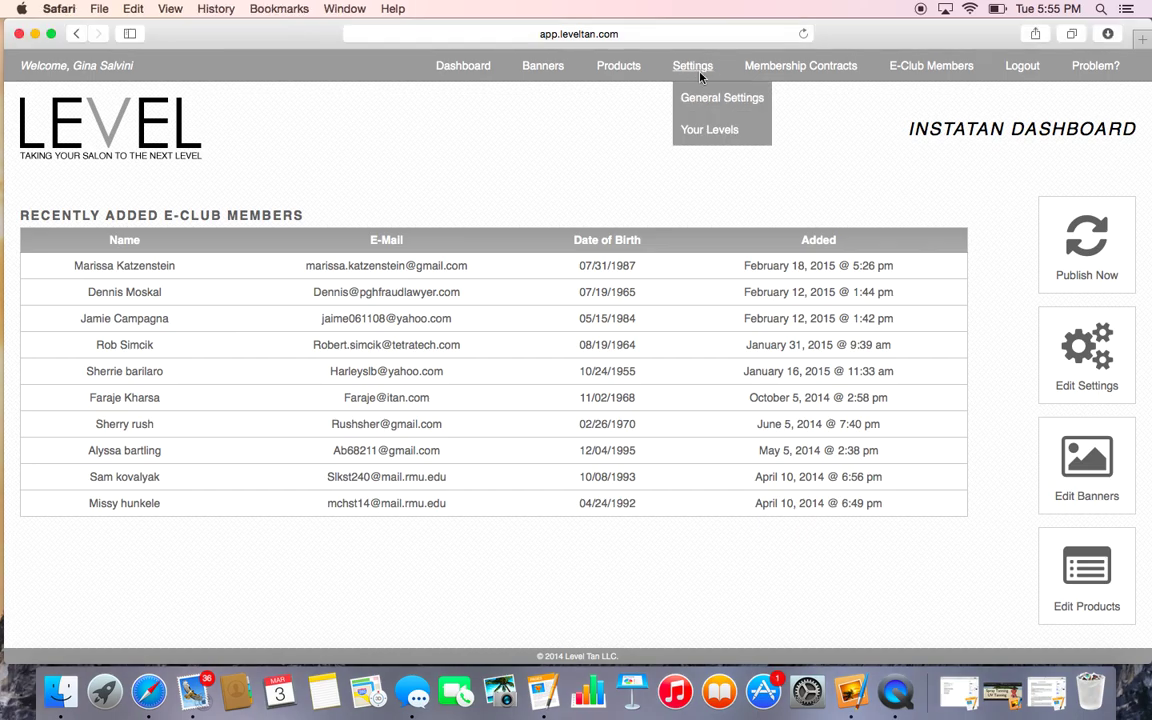
pyautogui.click(710, 131)
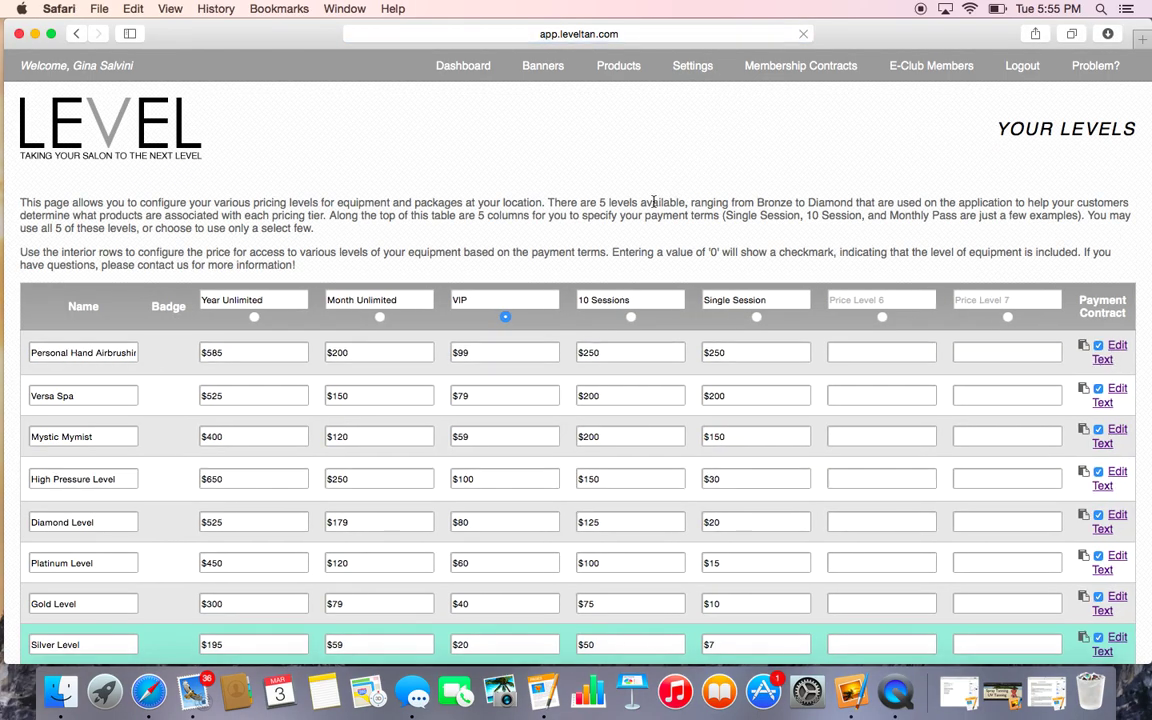
pyautogui.scroll(-2, 655, 200)
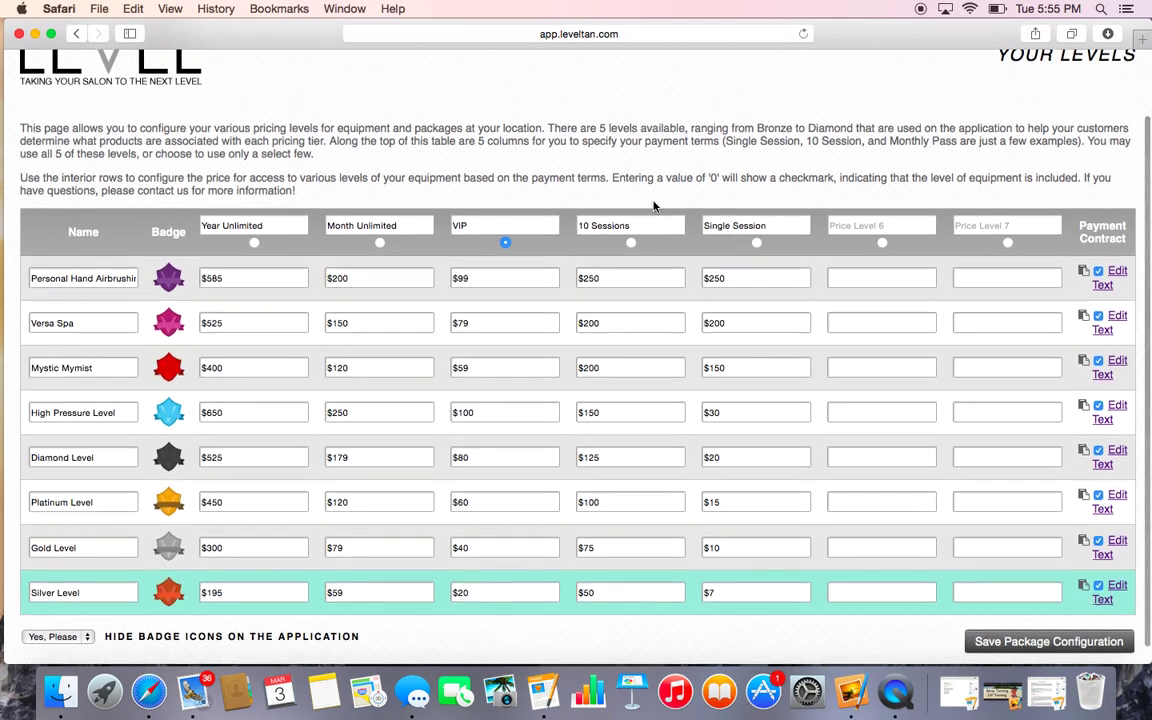
pyautogui.scroll(-1, 655, 204)
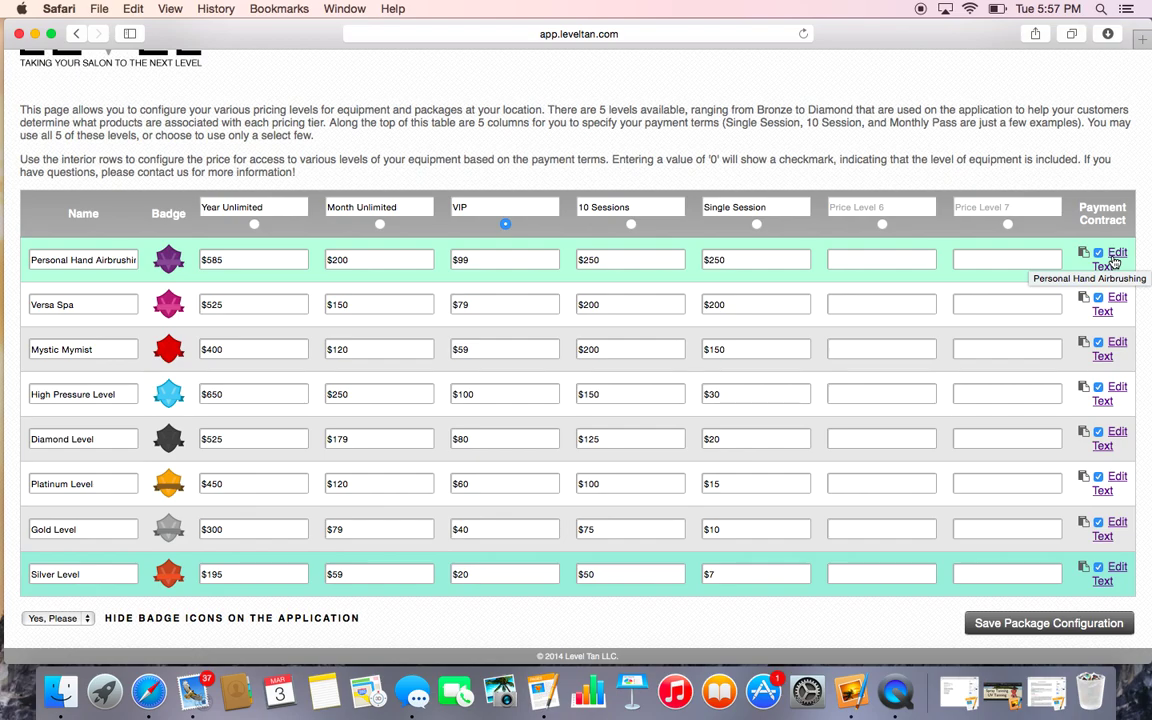
# Review and save the contract texts of the Personal Hand Airbrushing and Versa Spa levels.
pyautogui.click(1115, 255)
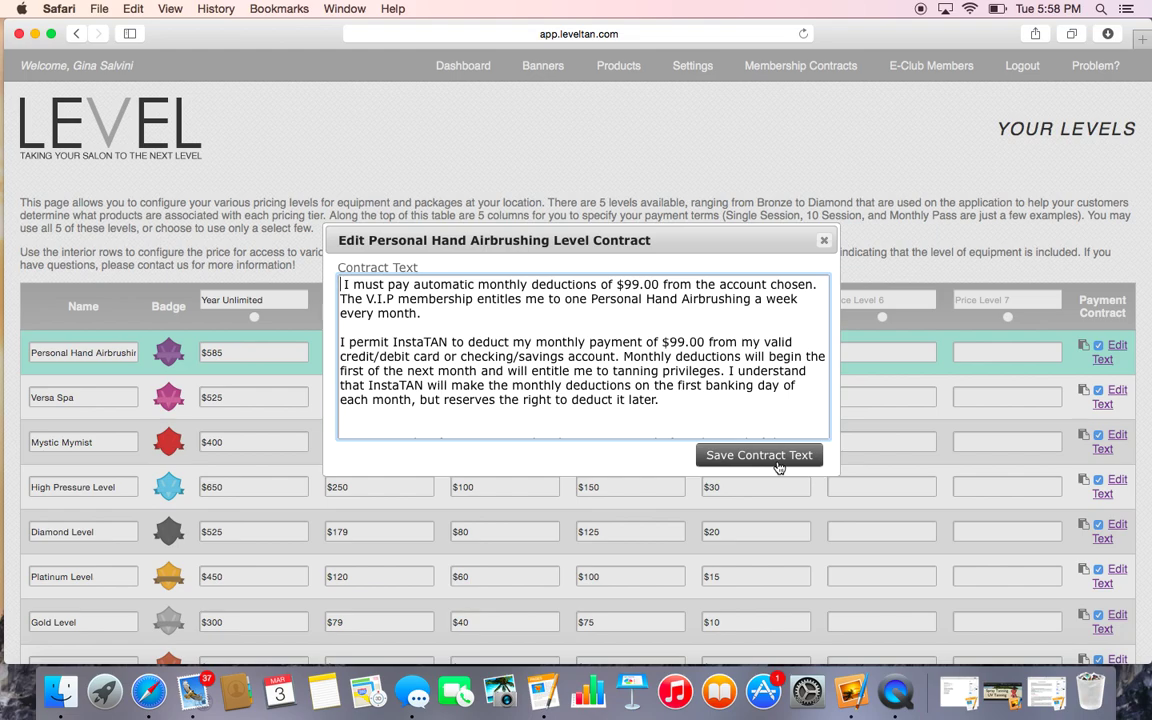
pyautogui.click(779, 466)
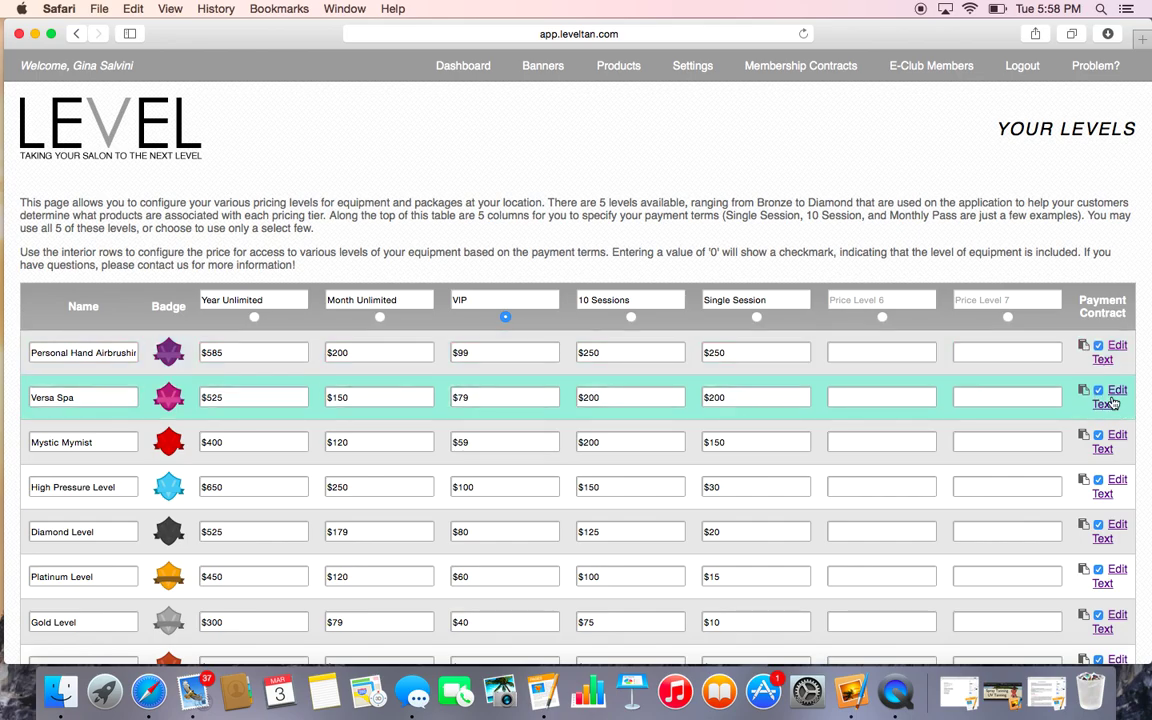
pyautogui.click(1110, 401)
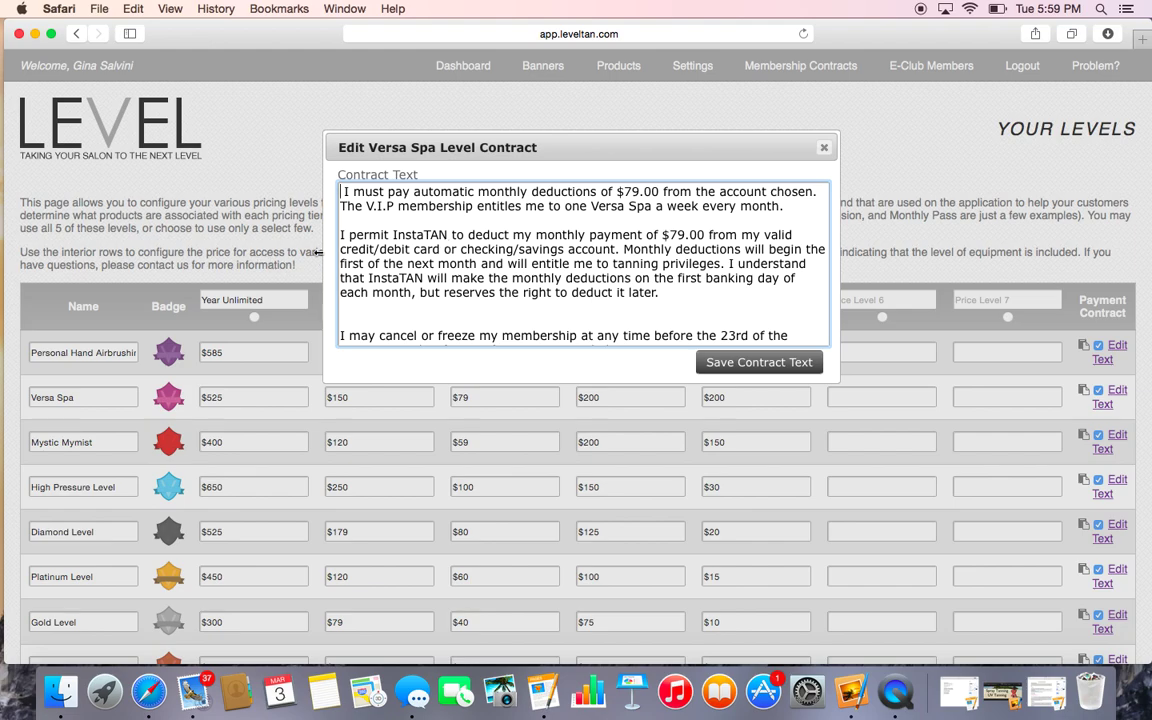
pyautogui.scroll(-3, 397, 245)
pyautogui.scroll(3, 397, 245)
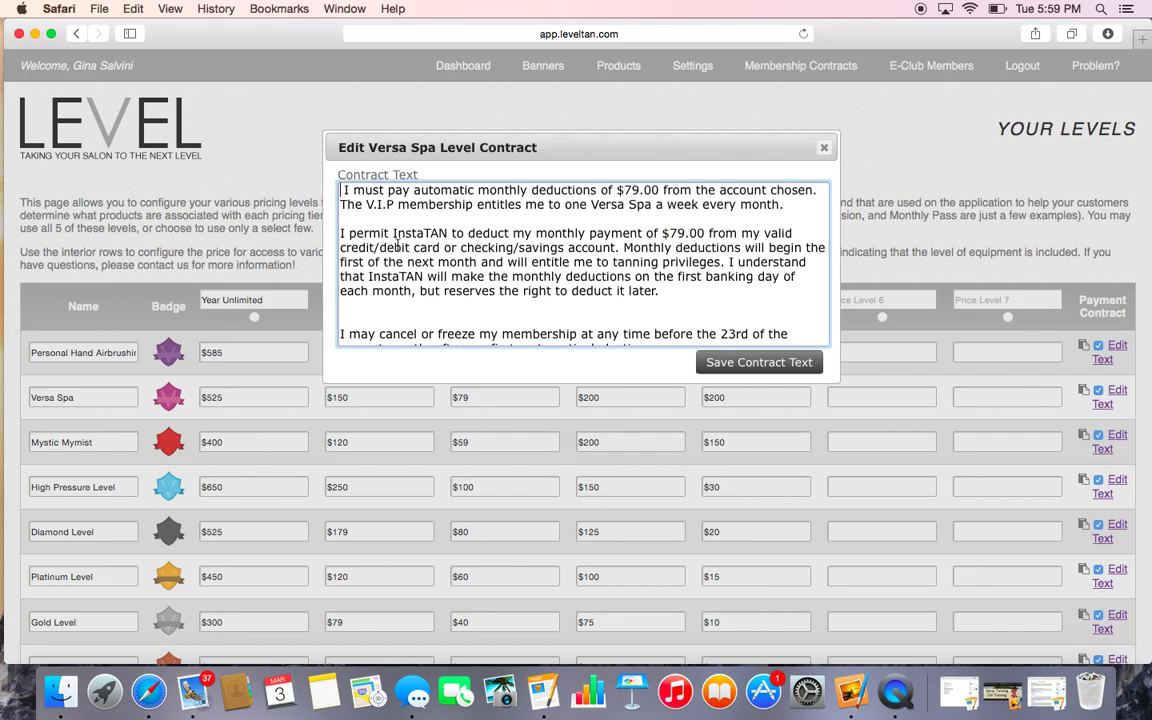
pyautogui.click(755, 366)
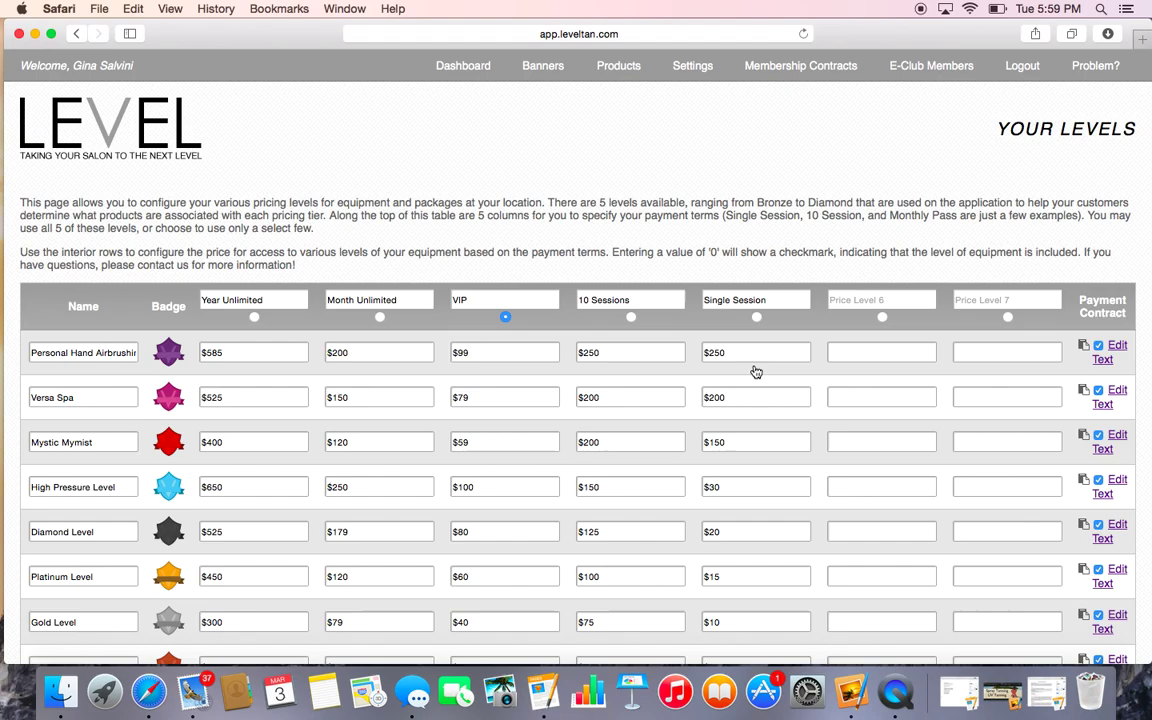
# Save the package configuration with the contract texts and publish the pending changes.
pyautogui.scroll(-3, 985, 485)
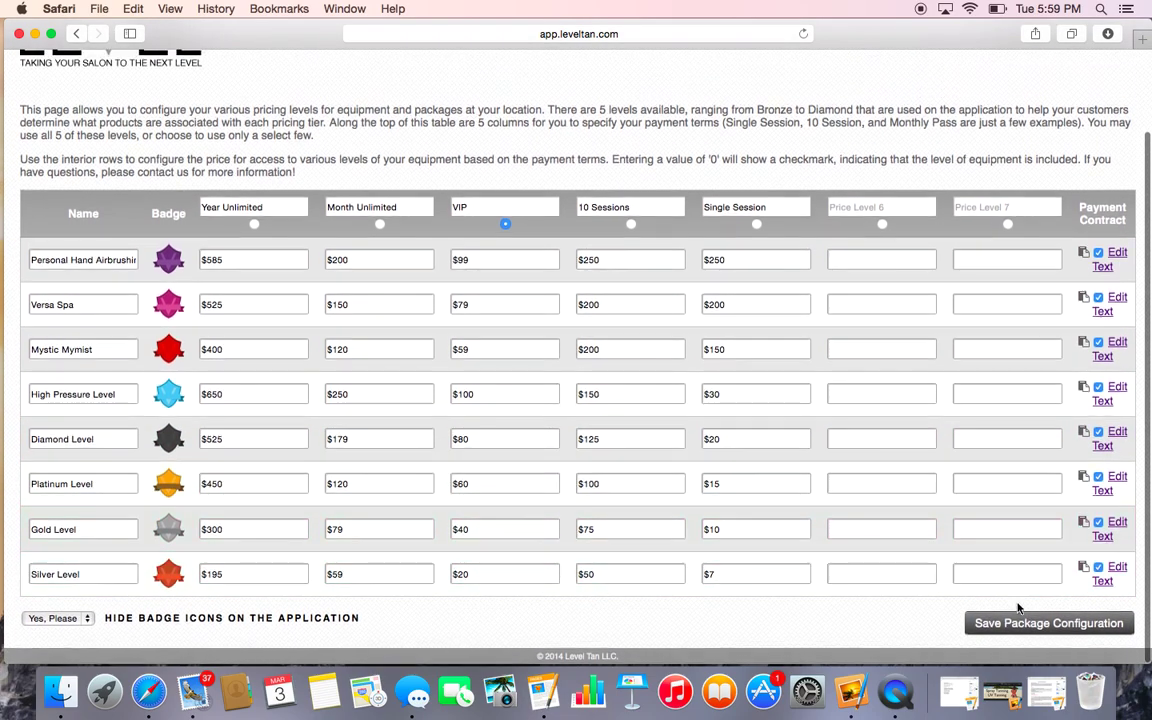
pyautogui.click(1022, 624)
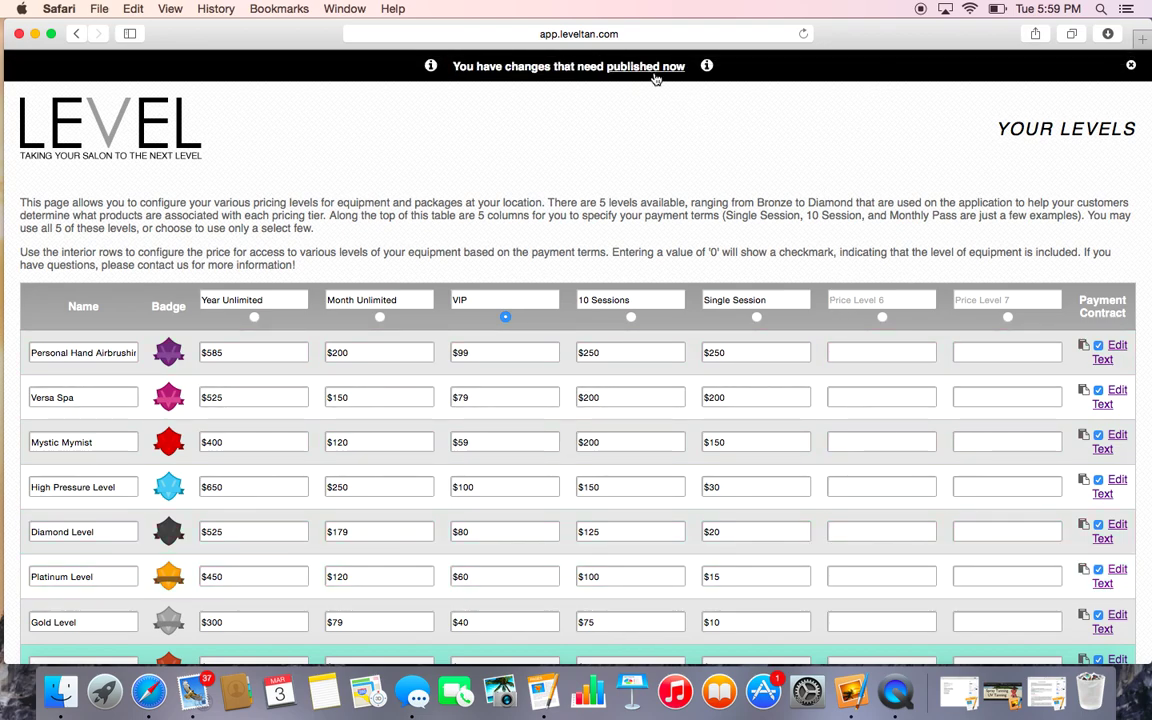
pyautogui.click(651, 70)
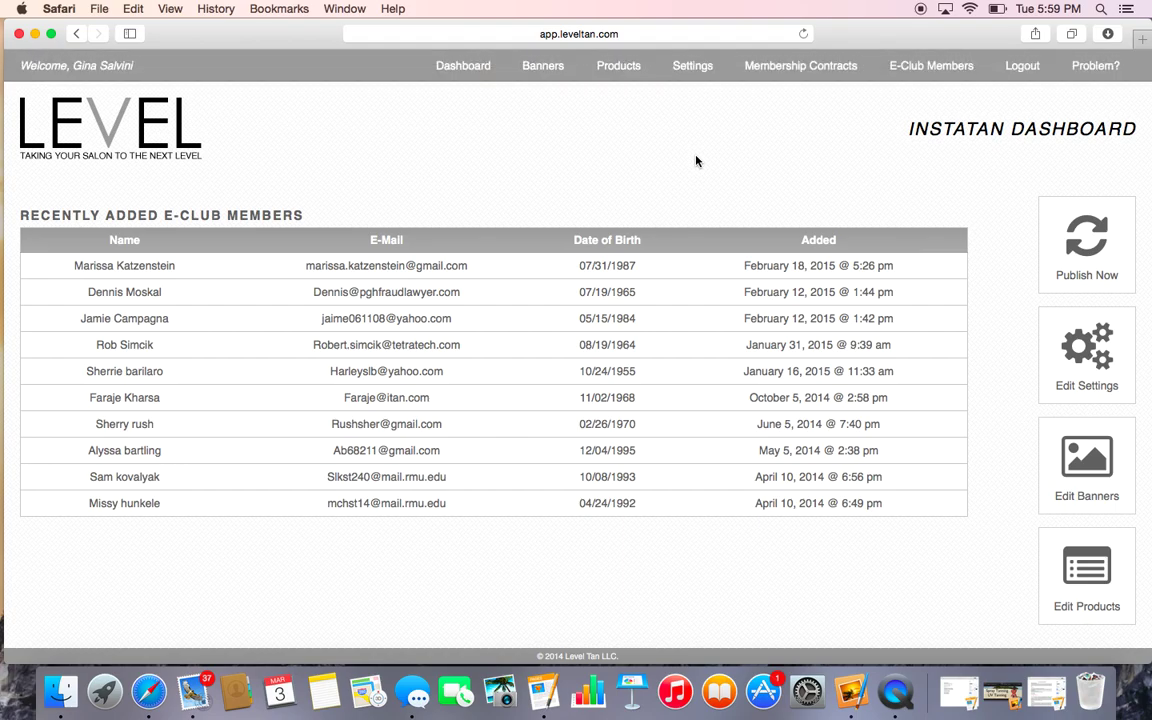
# Reopen the Your Levels page and rename the Gold Level as "changing the name".
pyautogui.moveTo(690, 80)
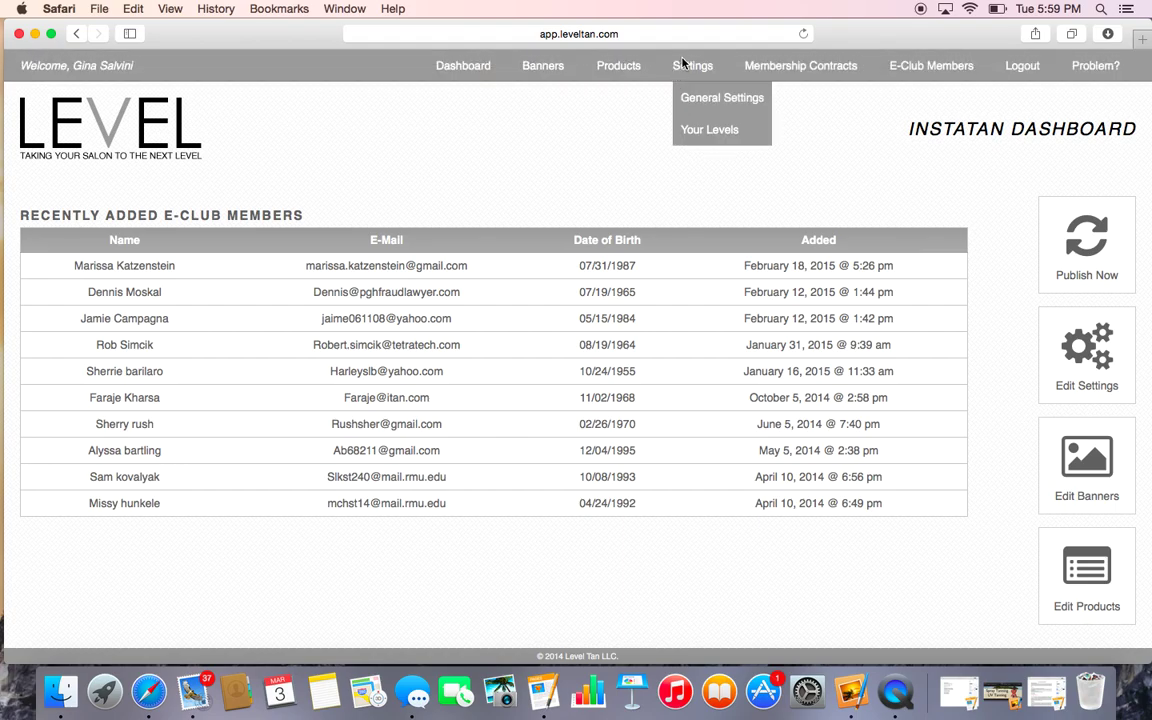
pyautogui.click(707, 133)
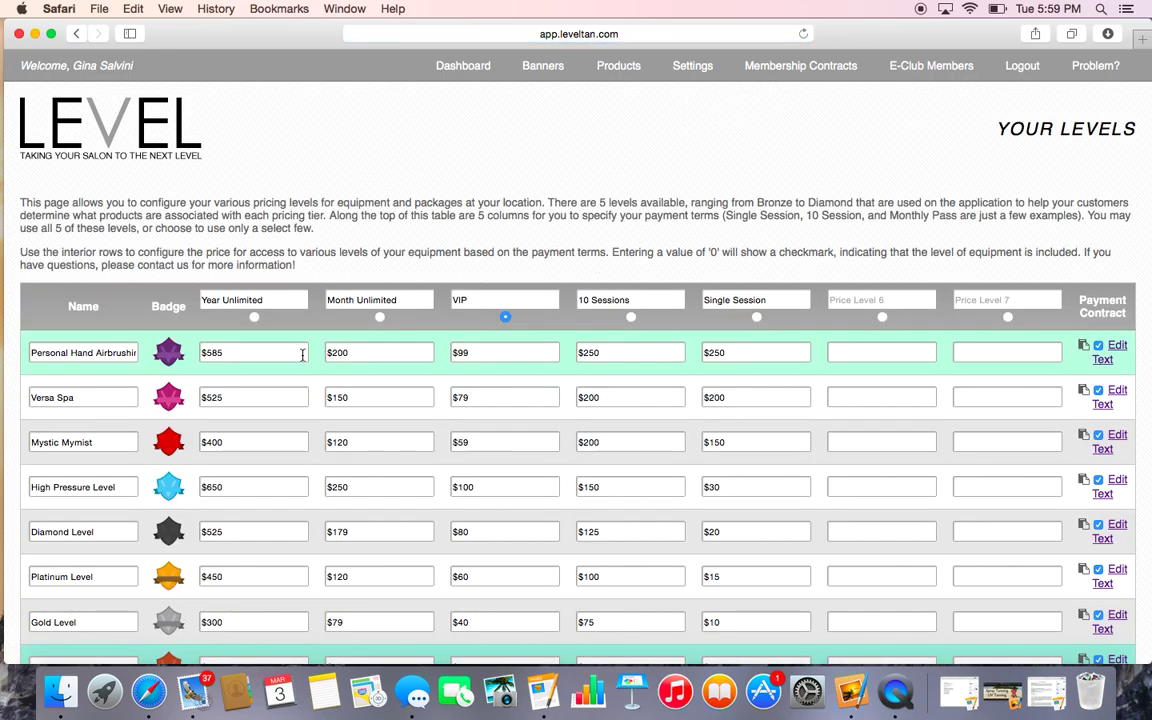
pyautogui.scroll(-3, 170, 478)
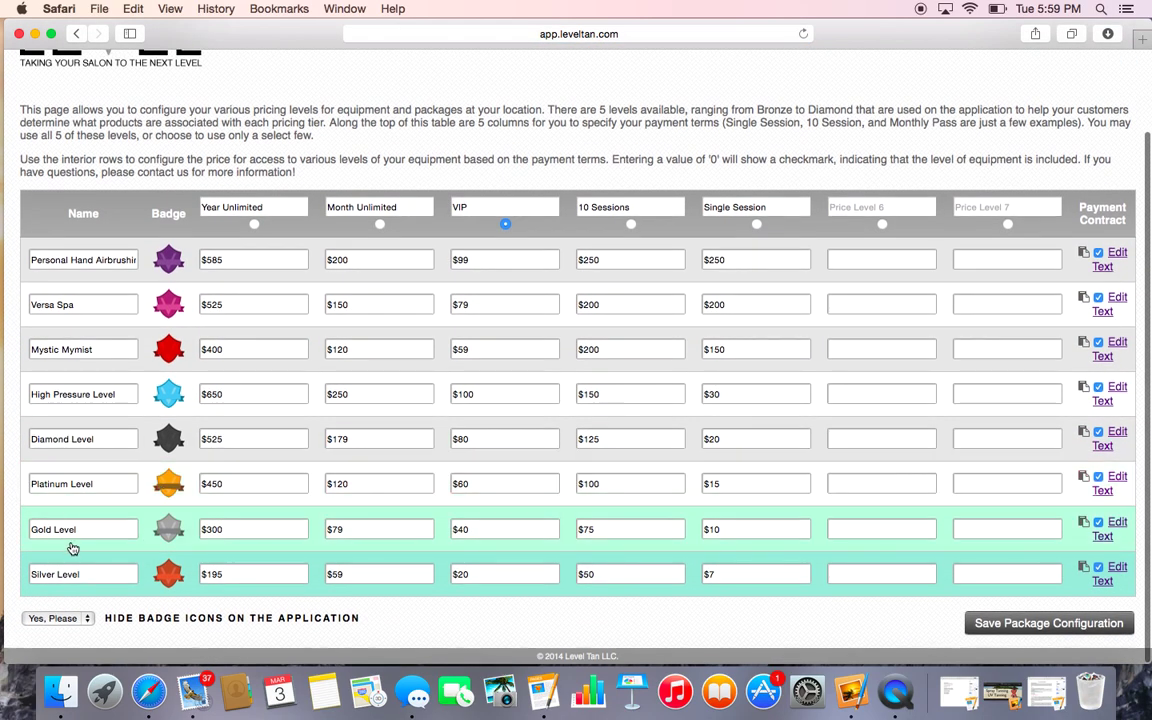
pyautogui.tripleClick(70, 530)
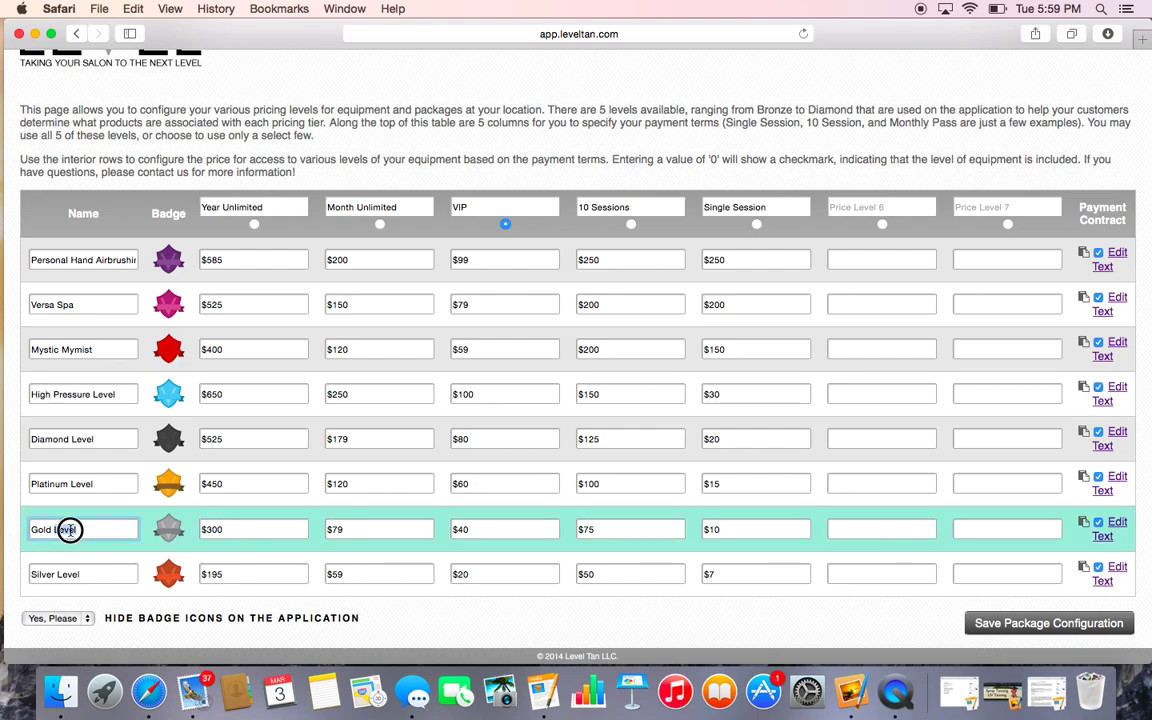
pyautogui.write('changing text')
pyautogui.press('BackSpace')
pyautogui.press('BackSpace')
pyautogui.press('BackSpace')
pyautogui.press('BackSpace')
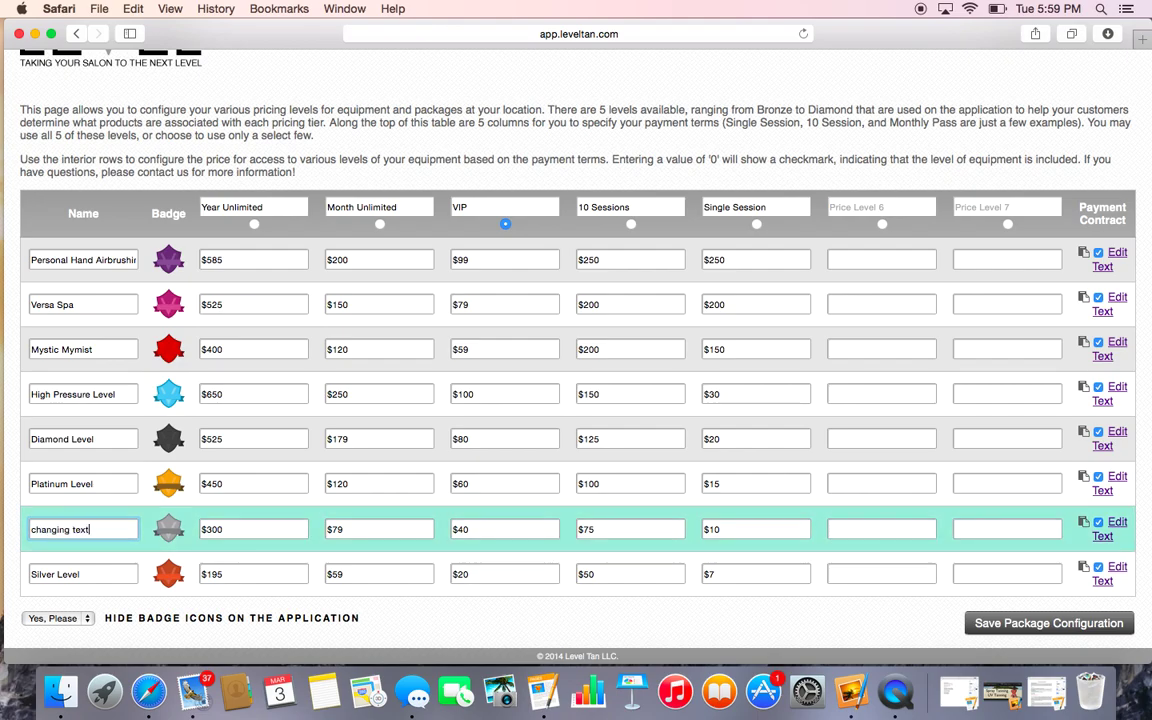
pyautogui.write('he name')
# Set the Year Unlimited price of the "changing the name" level to $301 and save the package configuration.
pyautogui.doubleClick(219, 529)
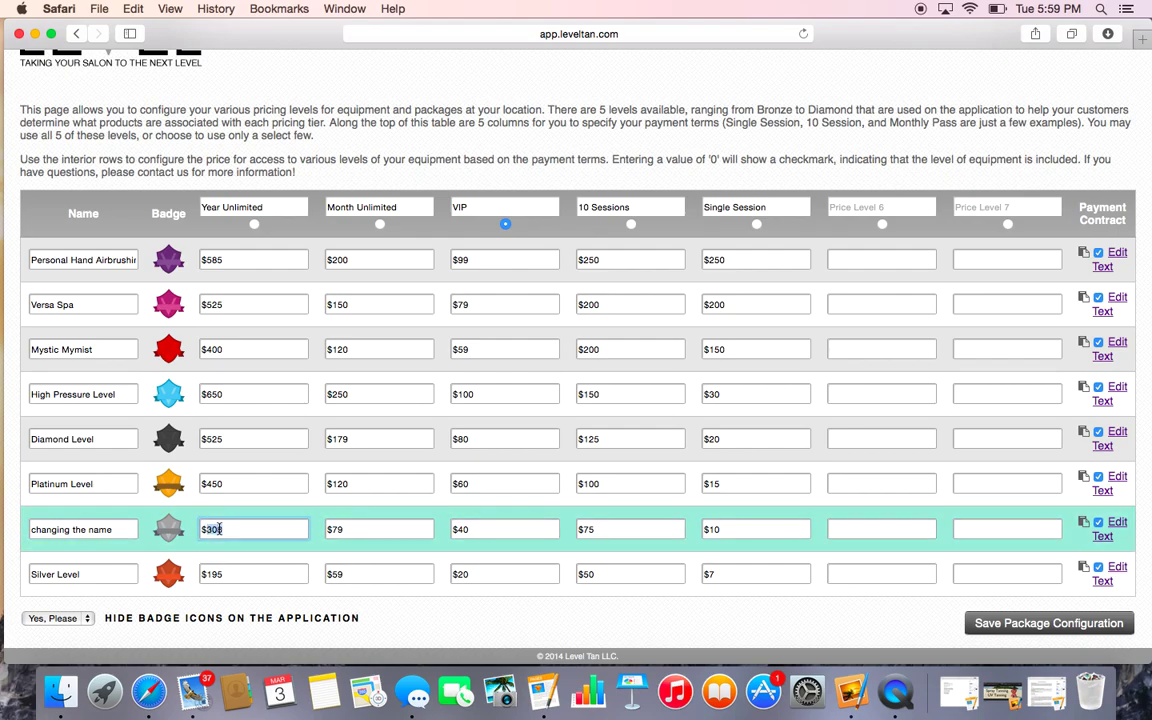
pyautogui.write('$3')
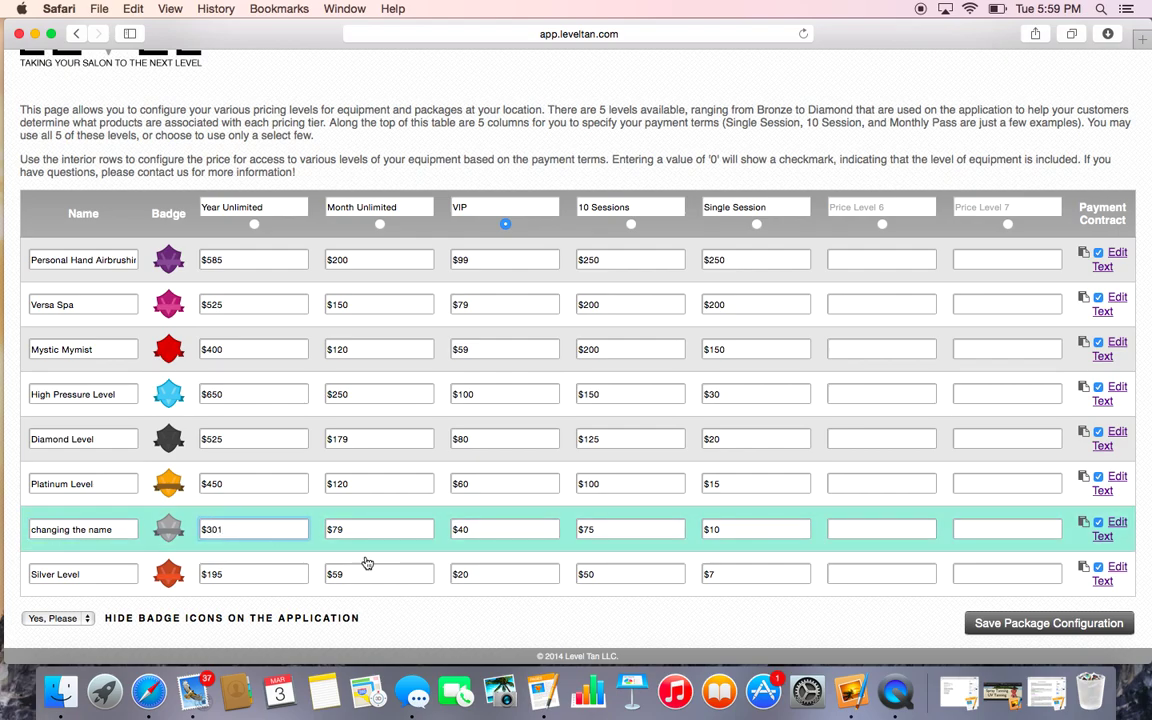
pyautogui.click(983, 624)
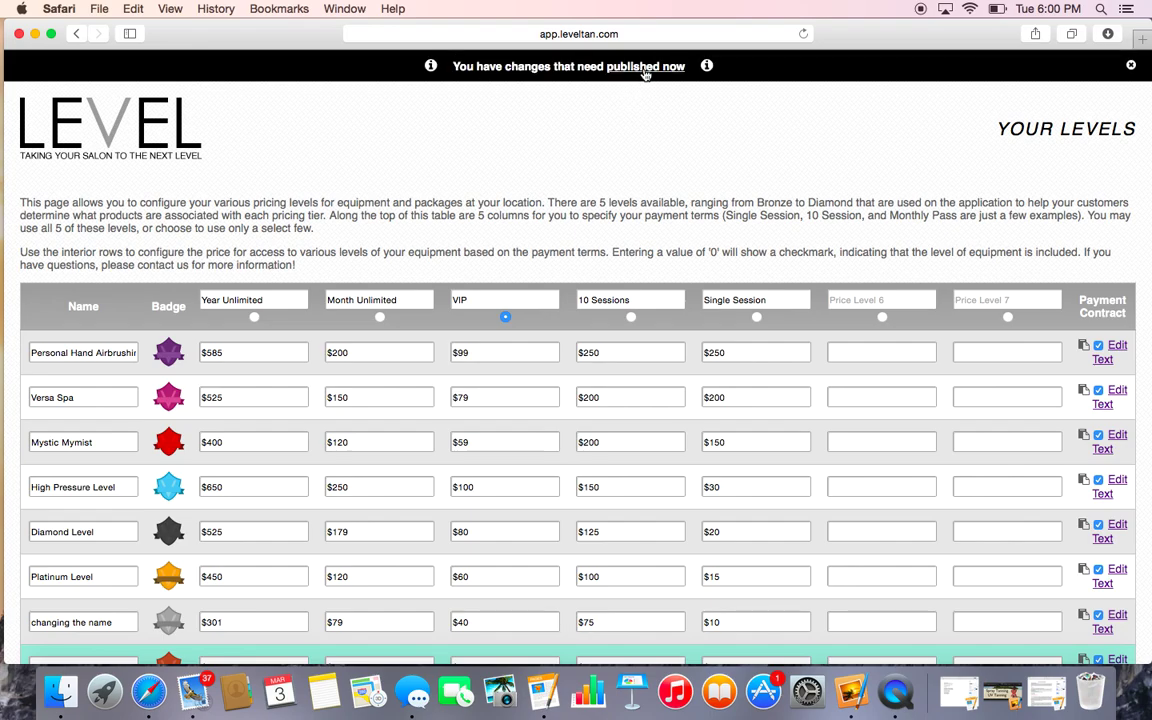
# Rename the "changing the name" level as Gold Level and set its Year Unlimited price to $300.
pyautogui.scroll(-3, 107, 563)
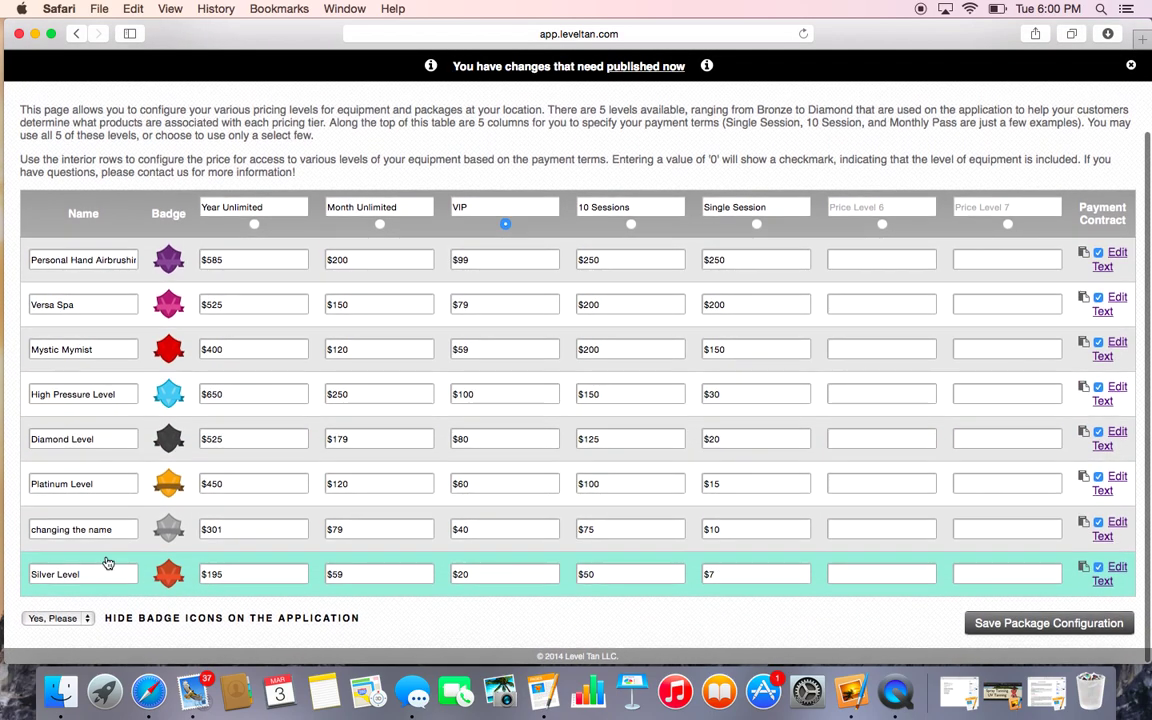
pyautogui.doubleClick(96, 530)
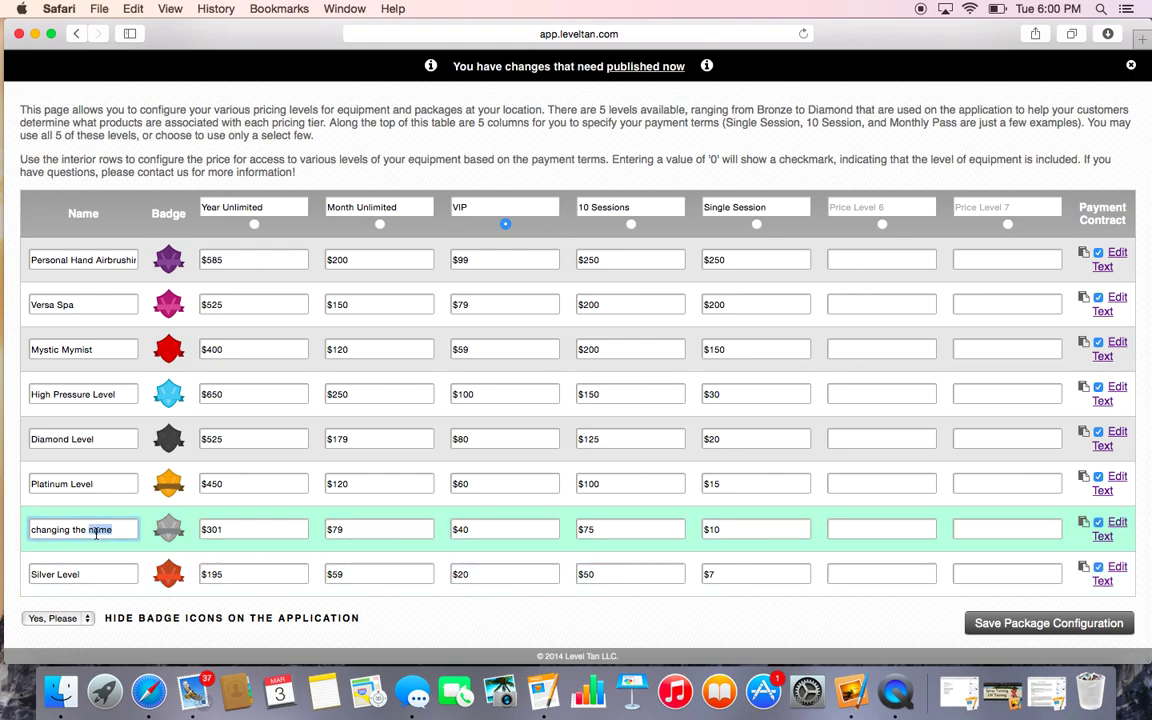
pyautogui.tripleClick(96, 533)
pyautogui.write('Gold Level')
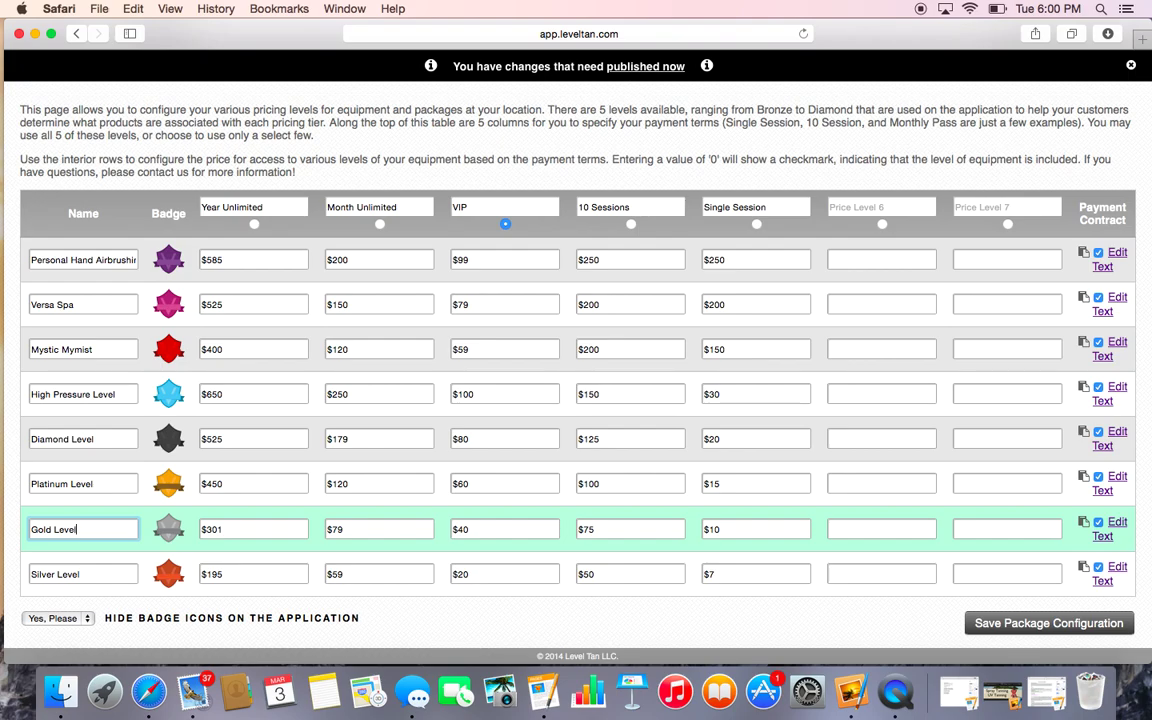
pyautogui.tripleClick(219, 533)
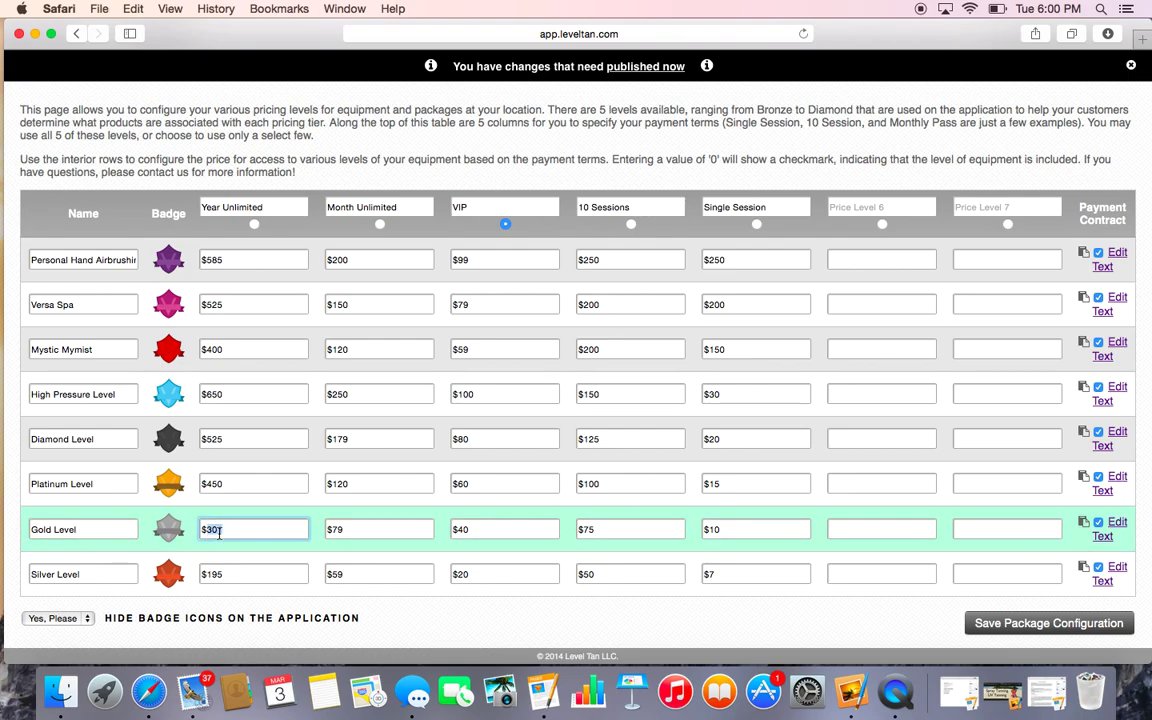
pyautogui.write('$300')
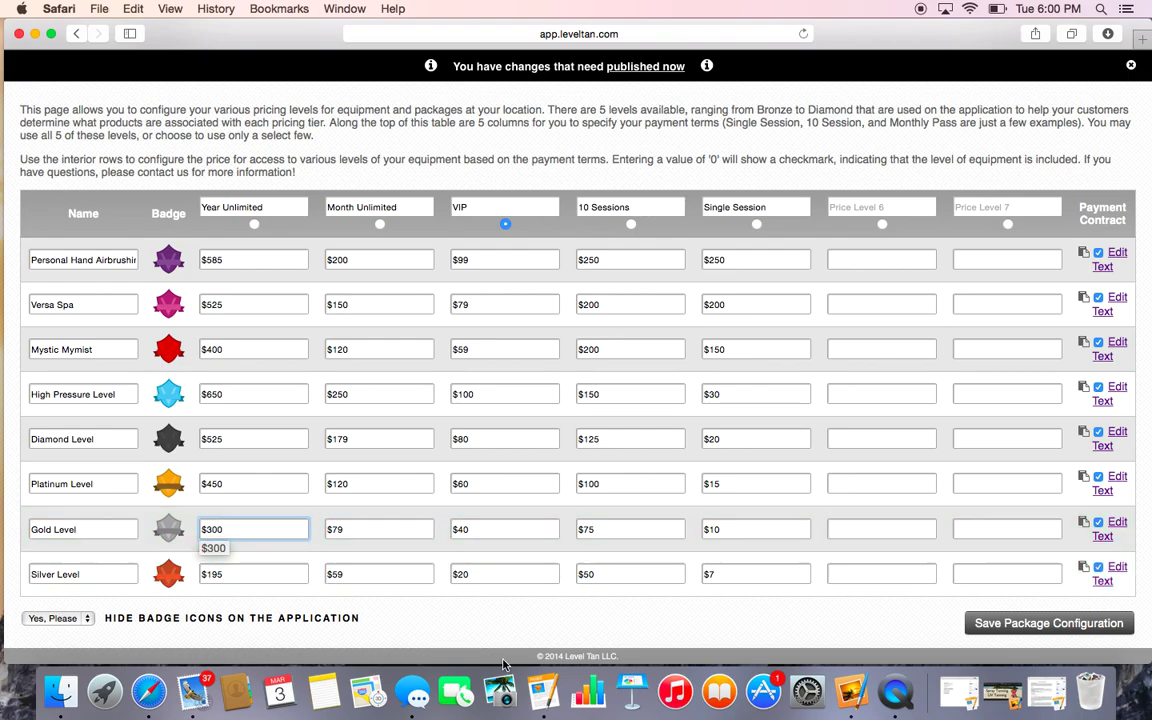
# Save the package configuration with the Gold Level's name and price, and publish it to the application.
pyautogui.click(1017, 625)
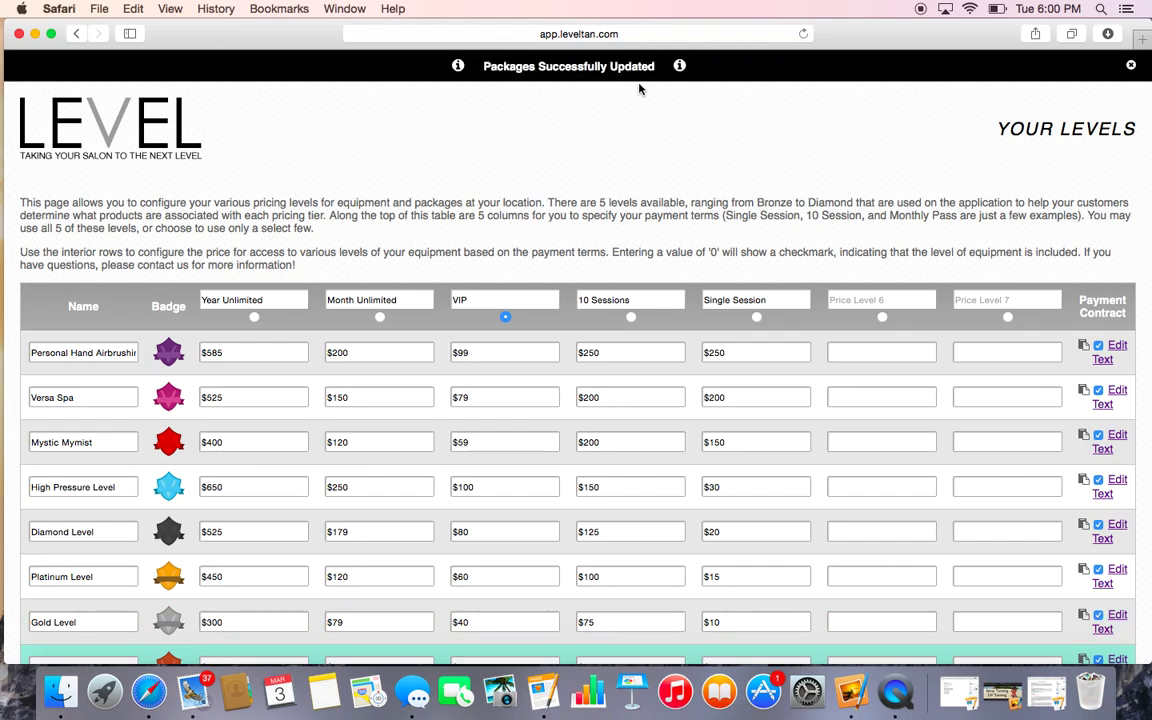
pyautogui.click(632, 70)
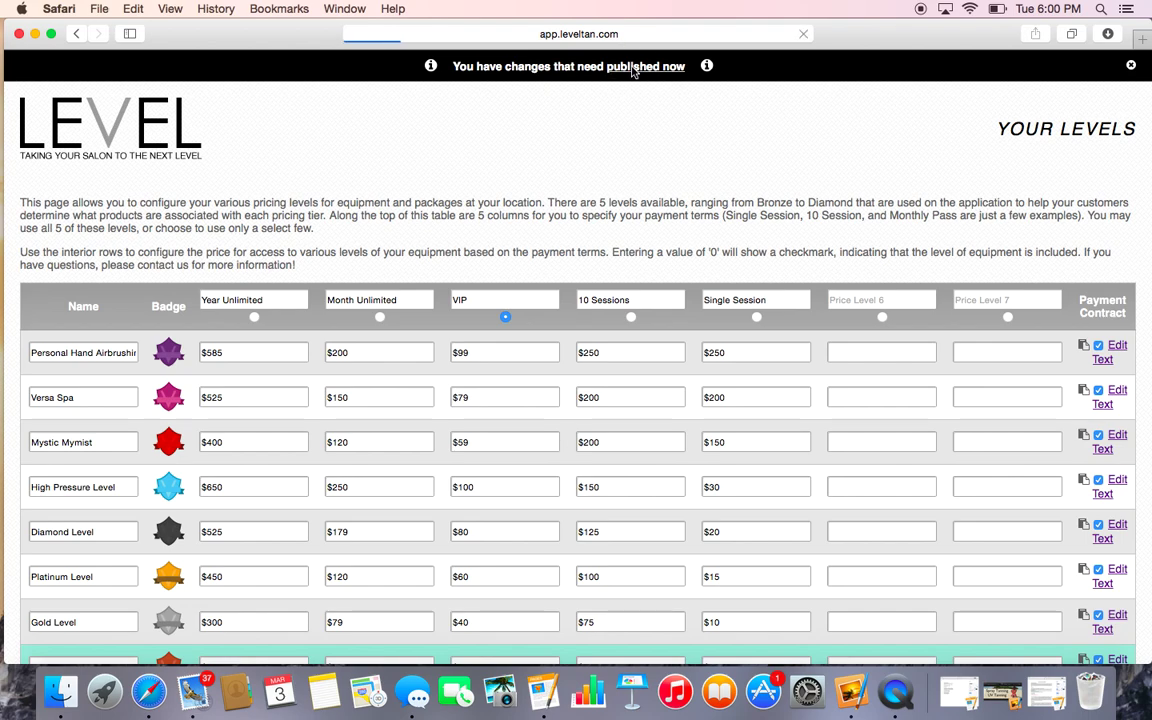